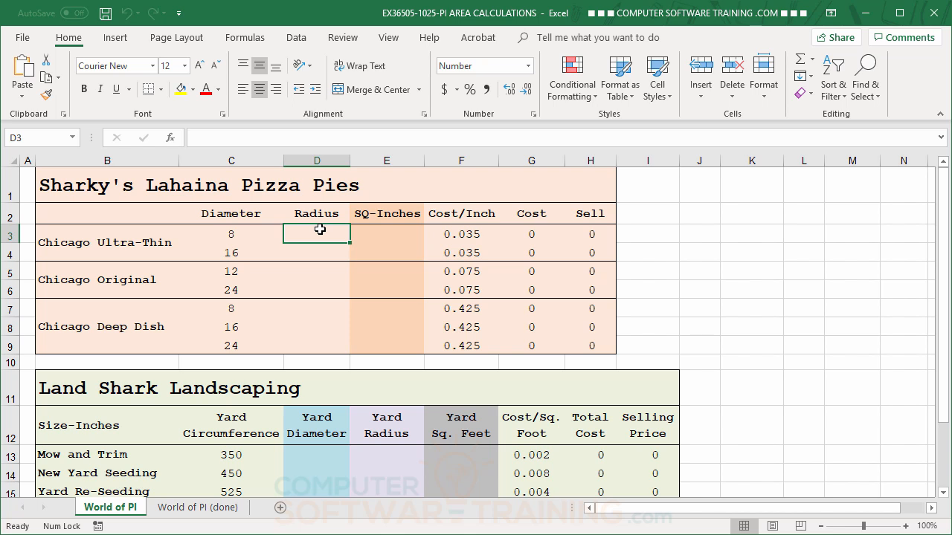
Step: Enter the radius formula =C3/2 in D3 for the first pizza
type("=")
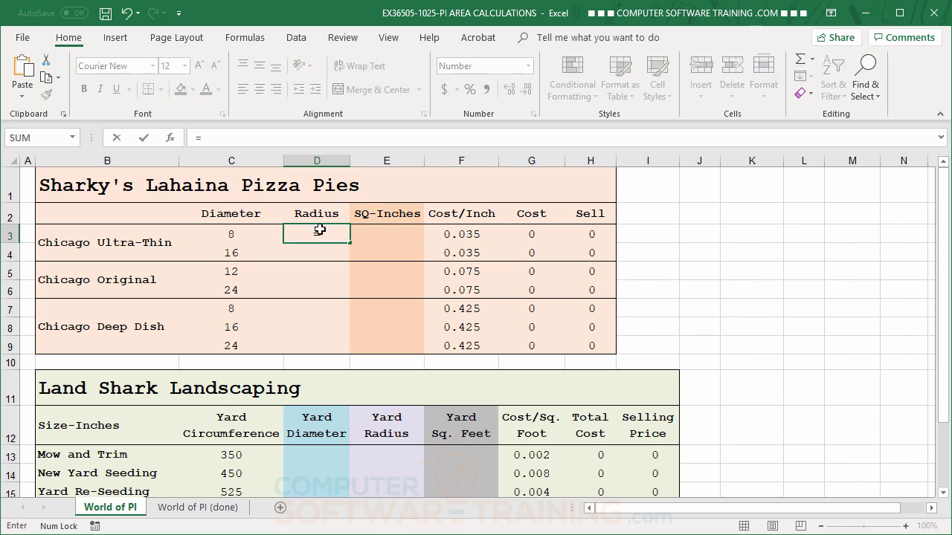
left_click(233, 233)
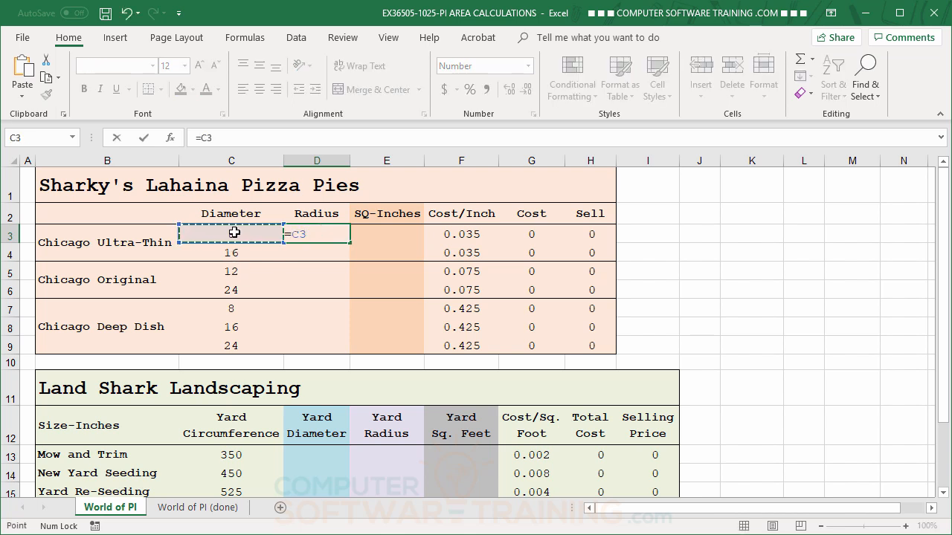
type("/2")
key("Return")
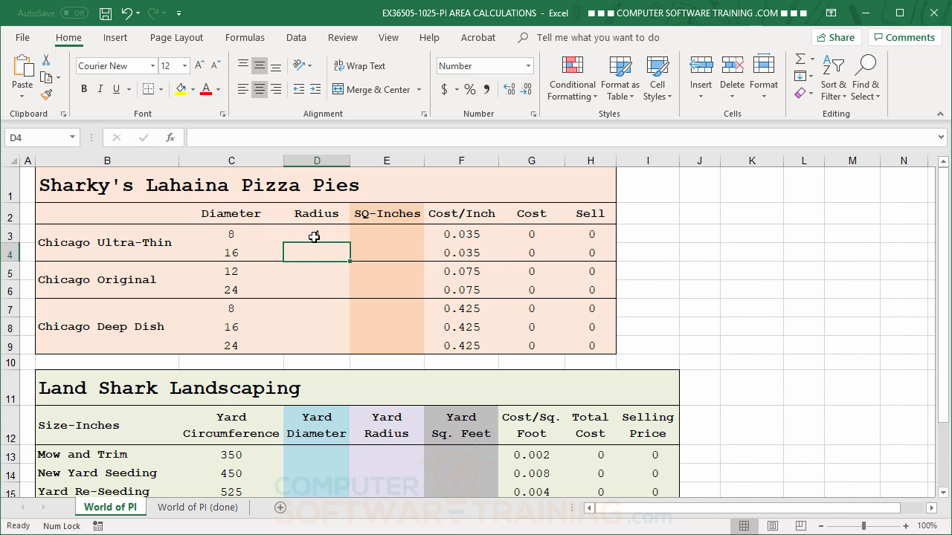
Step: Copy the radius formula down to row 9 without formatting, giving 4, 8, 6, 12, 4, 8, 12
left_click(315, 237)
double_click(351, 244)
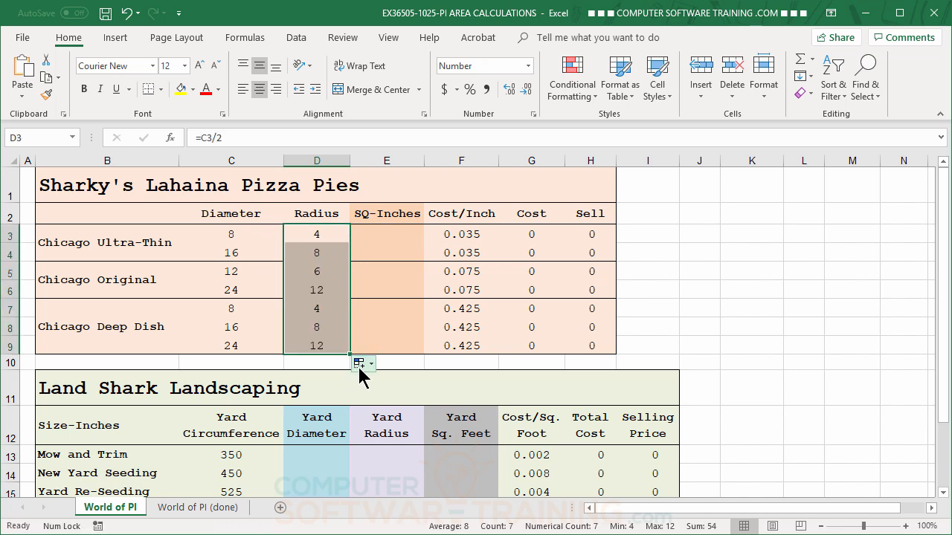
left_click(361, 366)
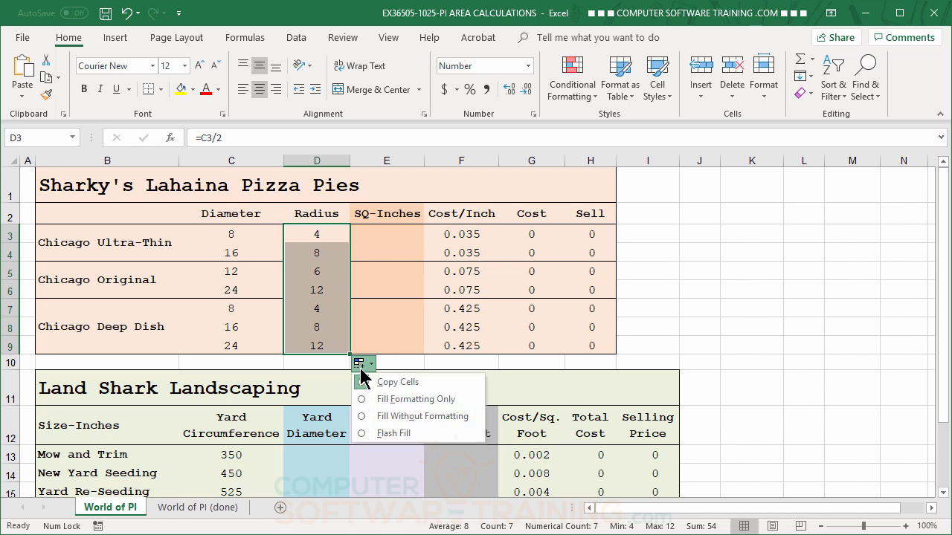
left_click(418, 422)
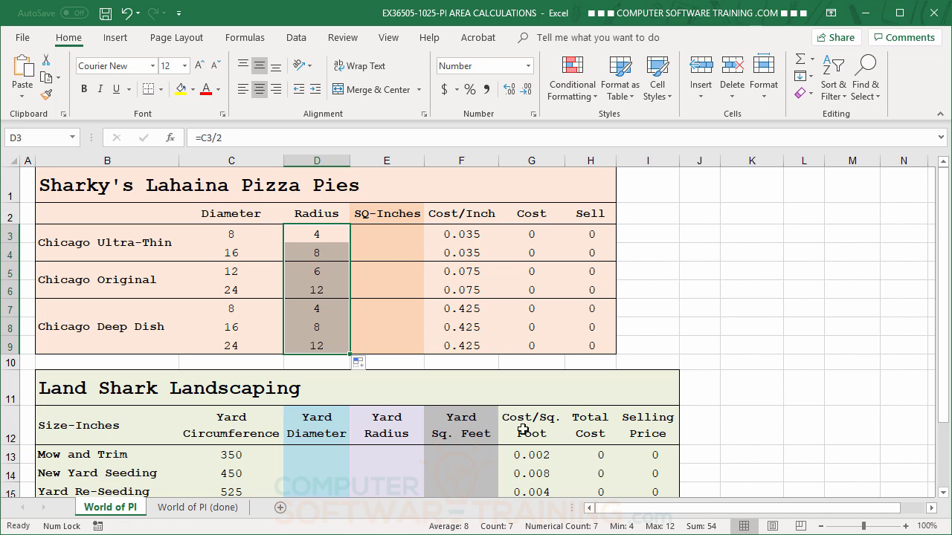
left_click(374, 234)
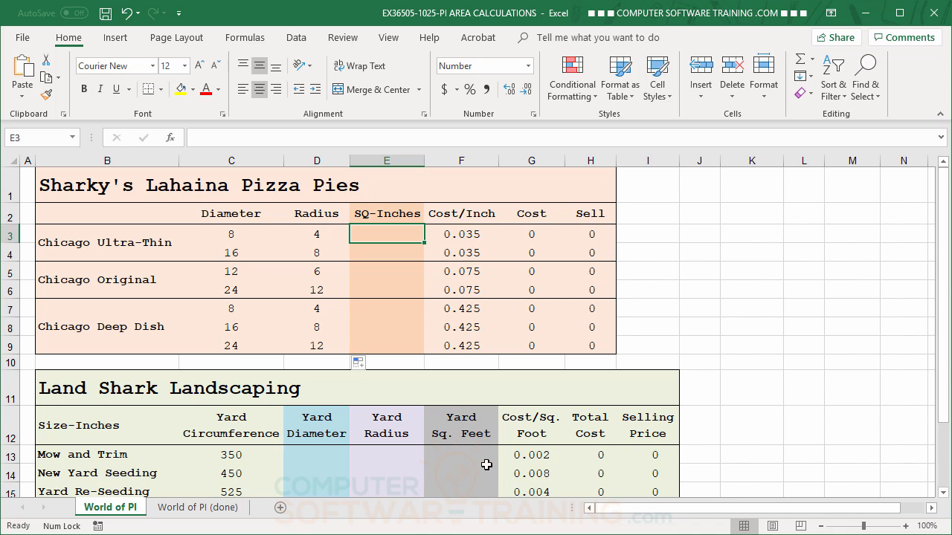
Step: Enter =PI()*D3^2 in E3 so the first pizza's area shows 50 square inches
type("=")
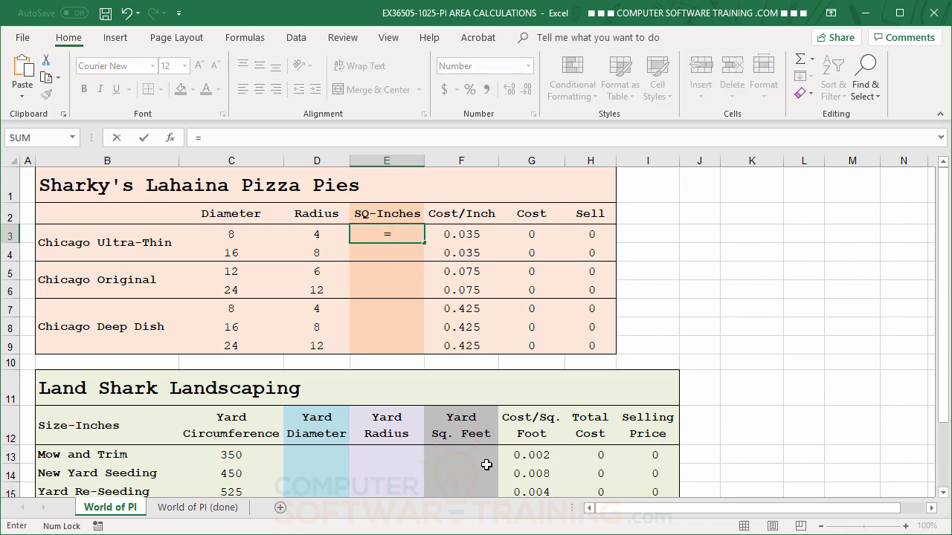
type("p")
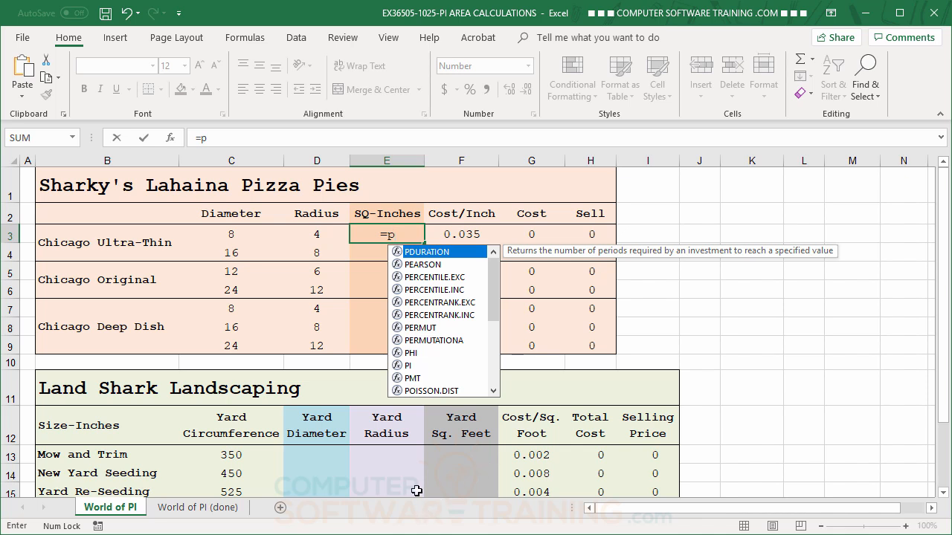
double_click(408, 366)
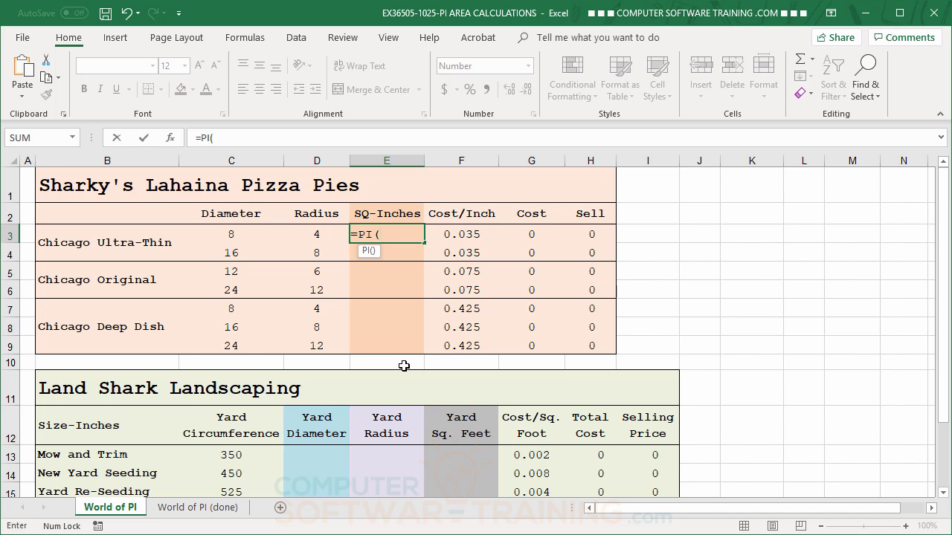
type(")")
type("*")
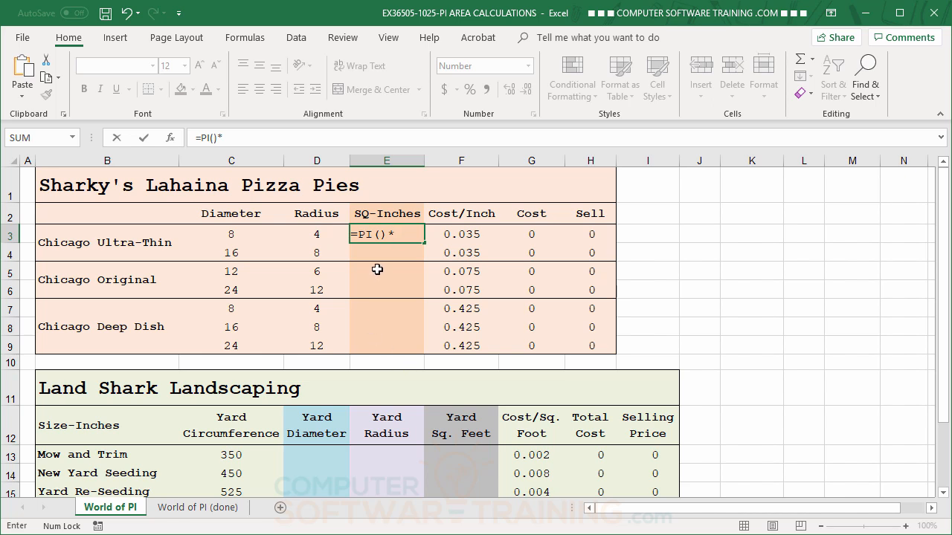
left_click(317, 236)
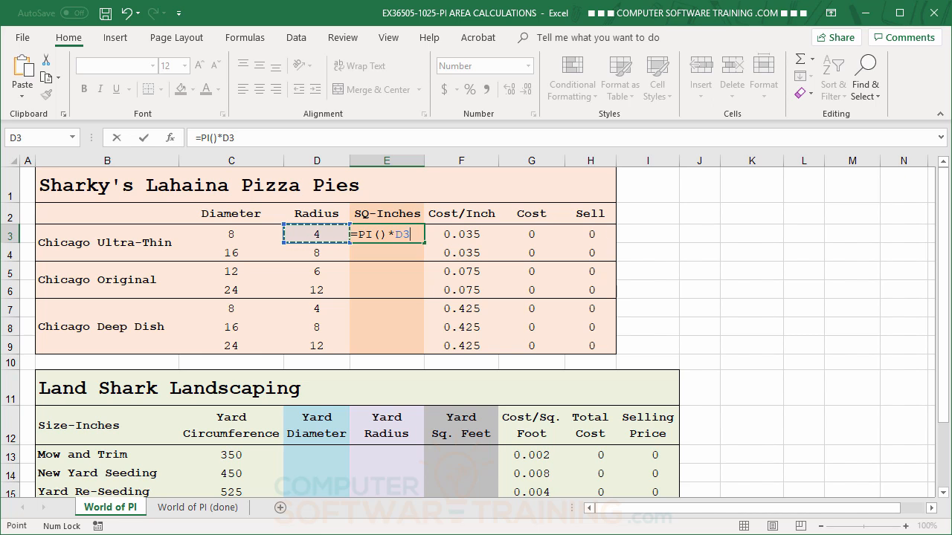
type("^")
type("2")
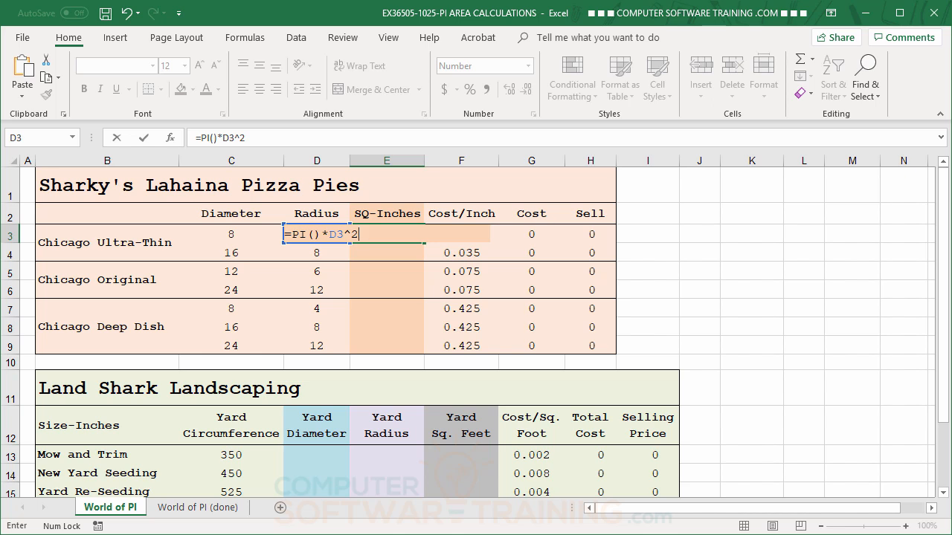
key("Return")
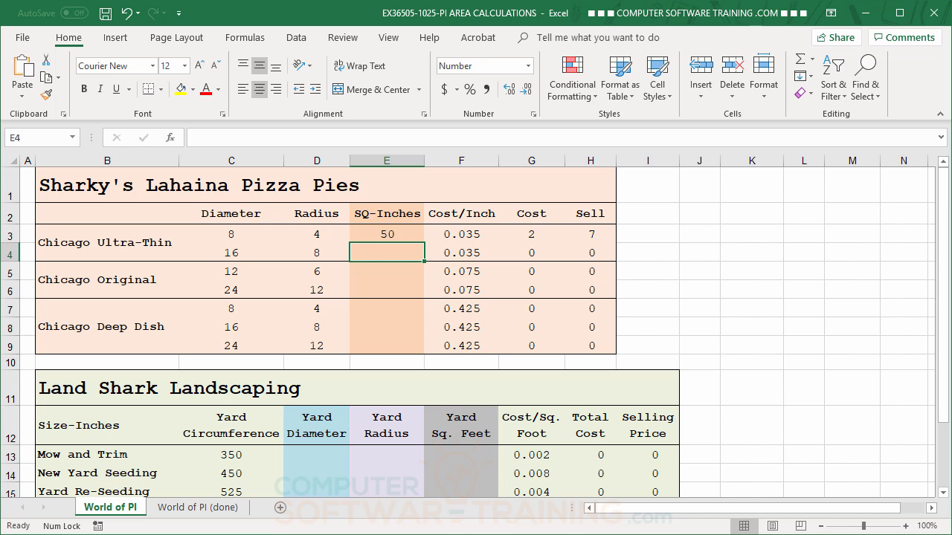
Step: Copy the E3 area formula down to E9 without formatting: 50, 201, 113, 452, 50, 201, 452
left_click(393, 234)
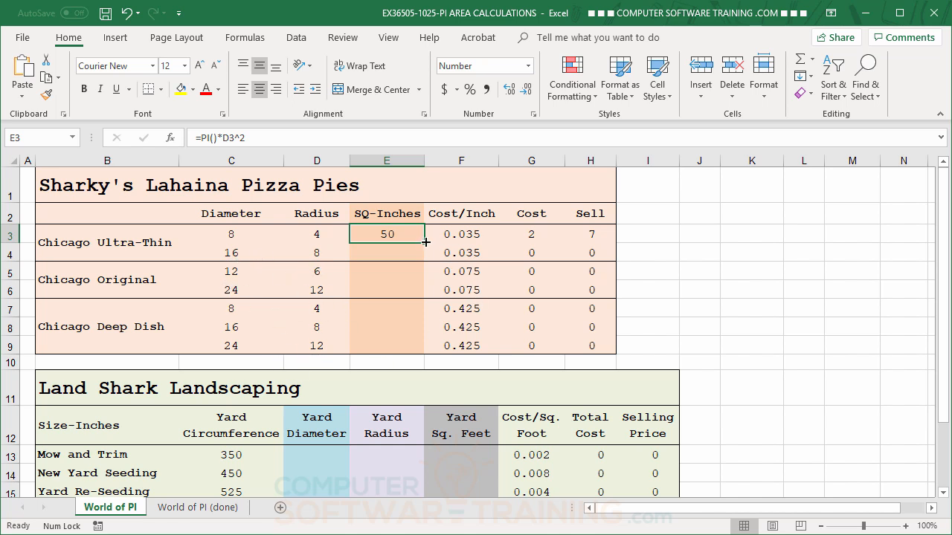
left_click_drag(426, 242, 421, 347)
left_click(433, 364)
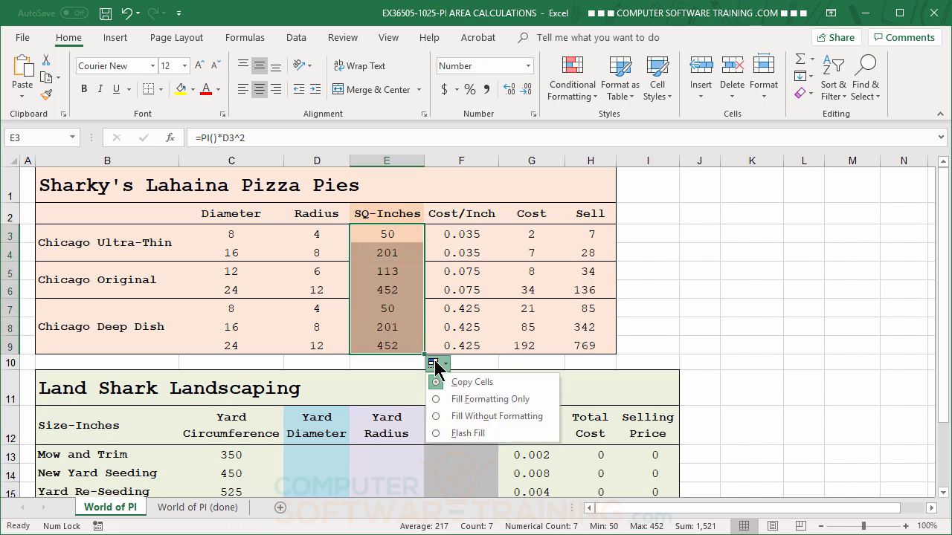
left_click(503, 416)
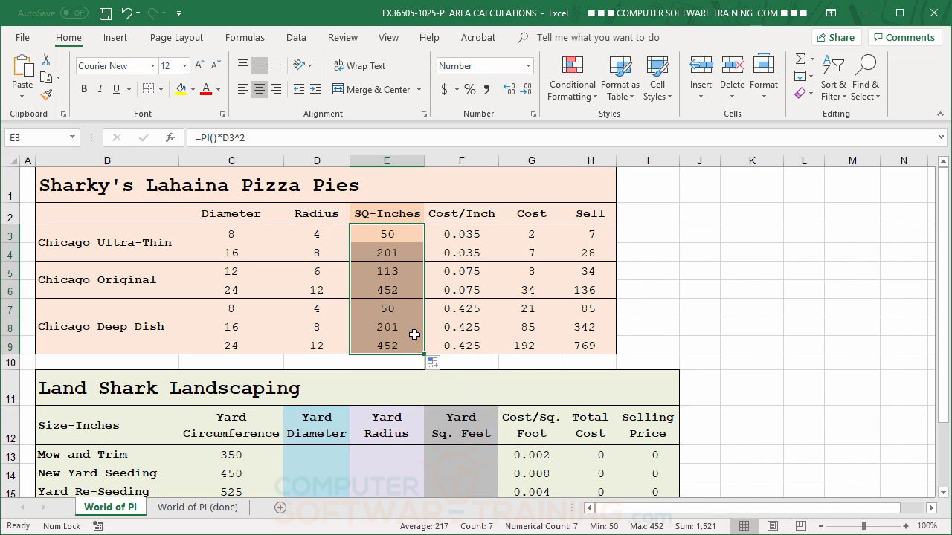
left_click(233, 236)
left_click(237, 252)
left_click(402, 253)
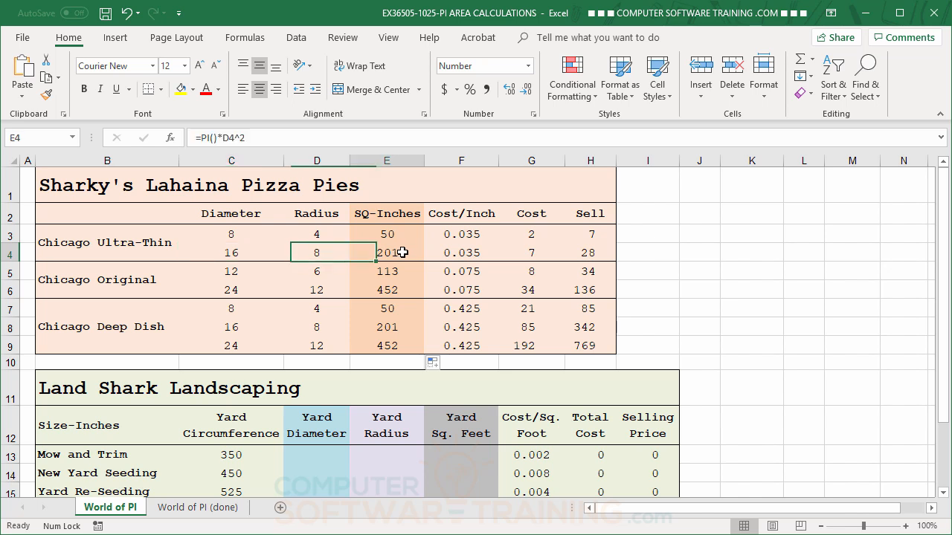
left_click(402, 236)
left_click(399, 258)
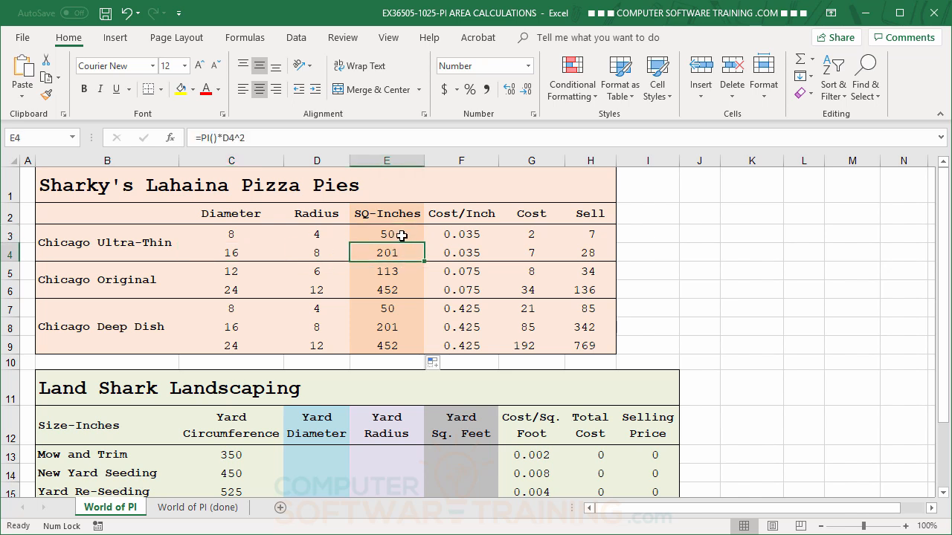
left_click(236, 271)
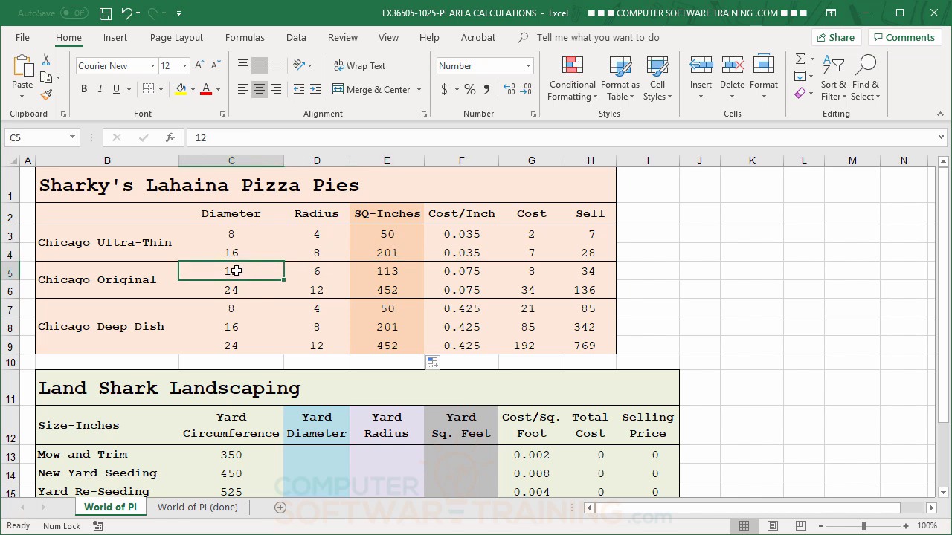
left_click(238, 290)
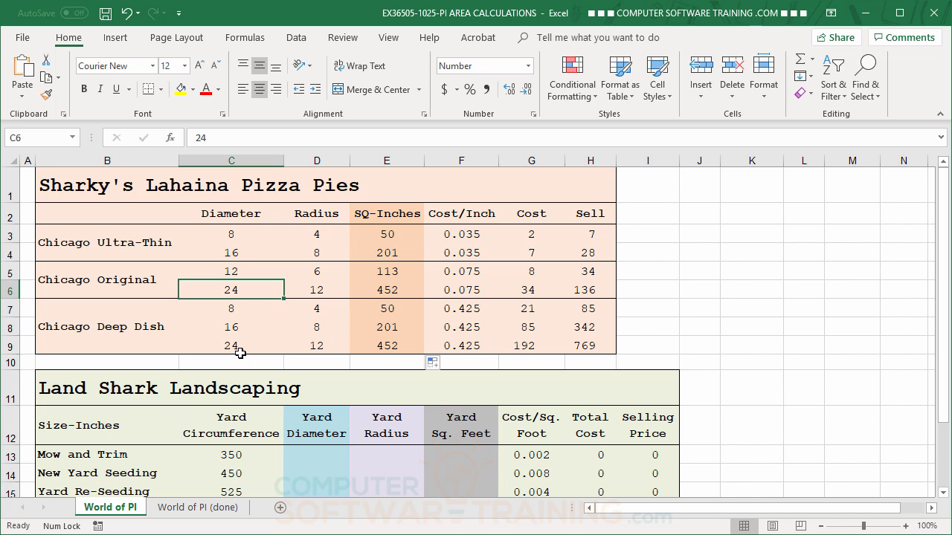
left_click(231, 308)
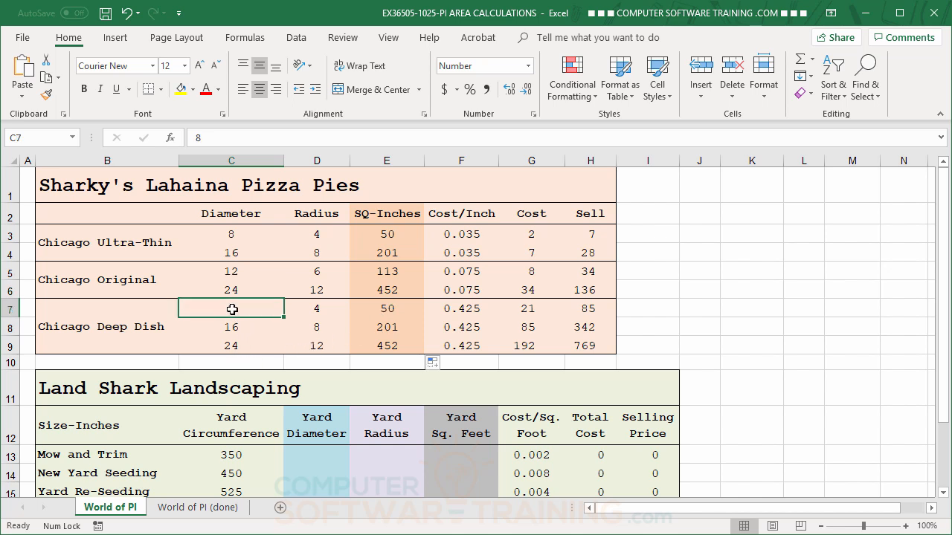
left_click(233, 346)
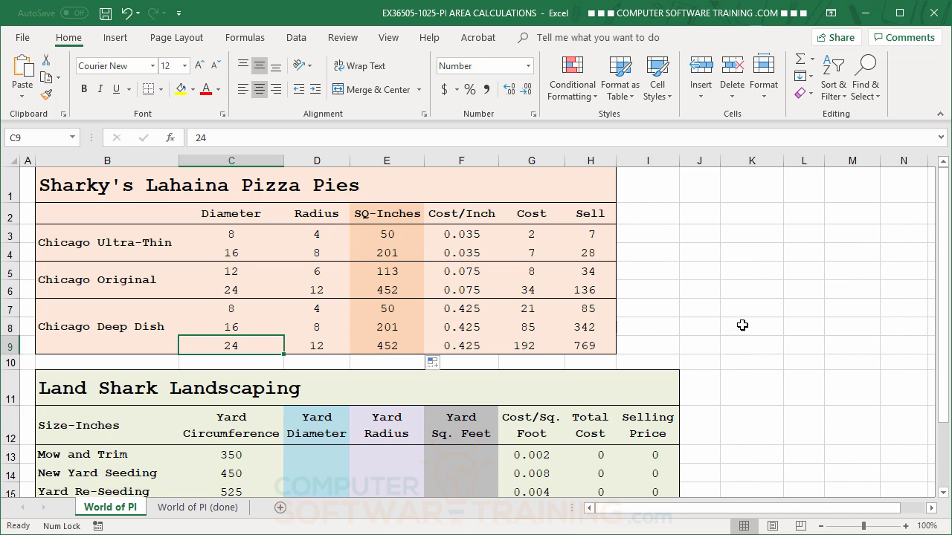
scroll(742, 325, "down", 2)
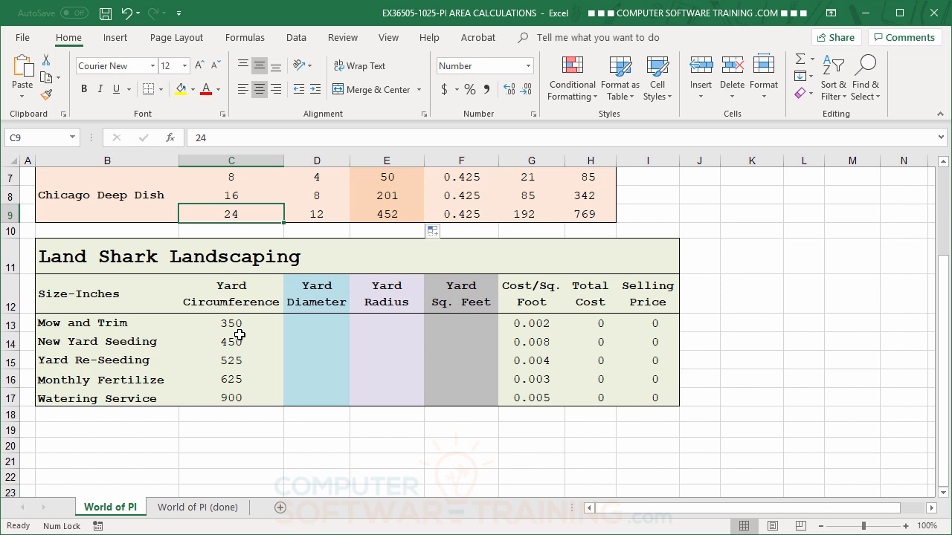
Step: Enter =C13/PI() in D13 so the Mow and Trim yard diameter shows 111
left_click(308, 323)
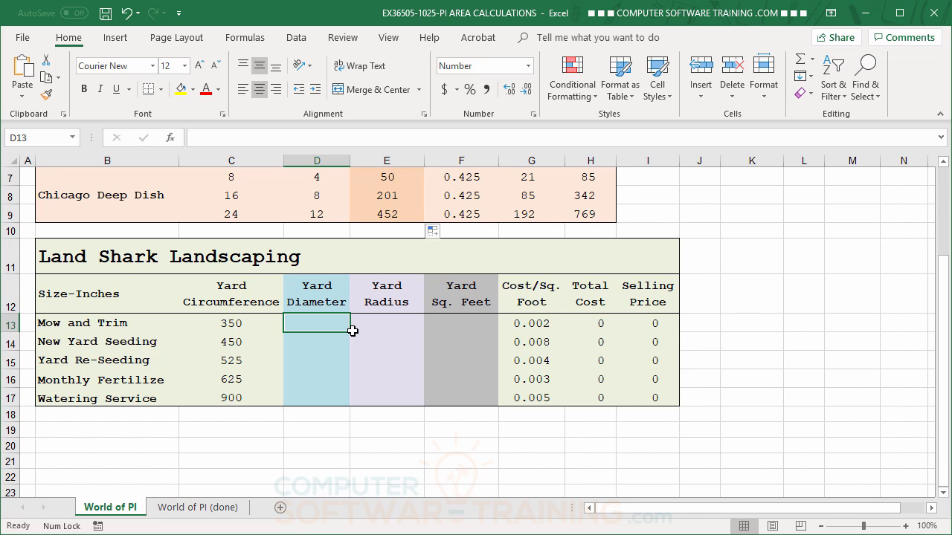
type("=")
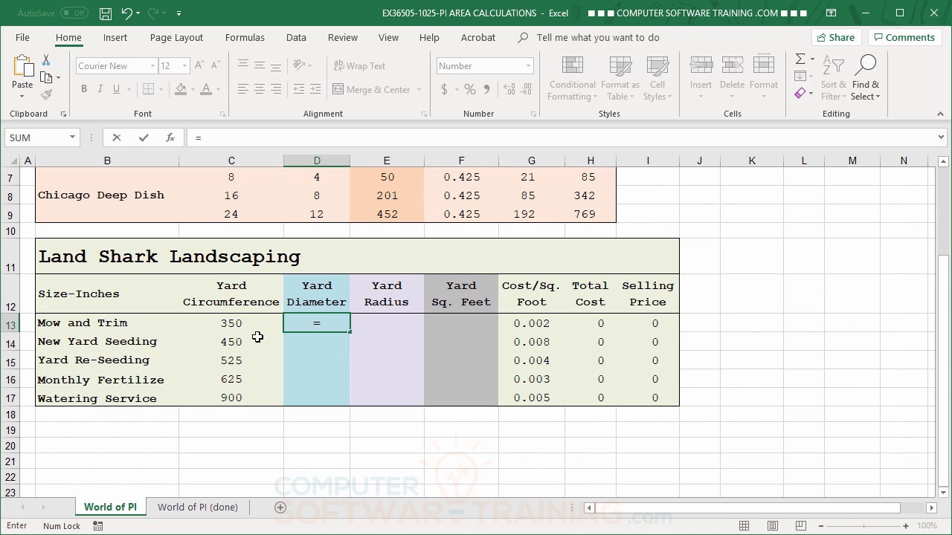
left_click(237, 325)
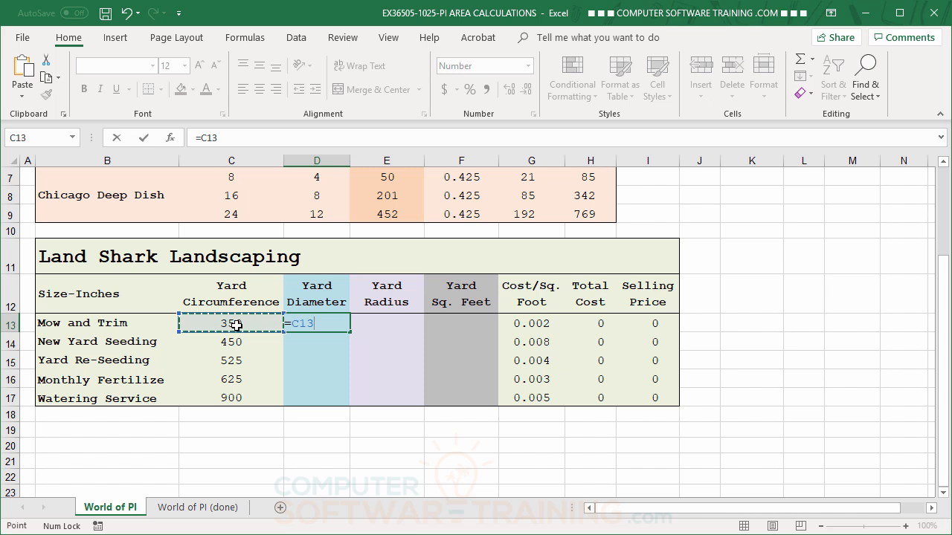
type("/")
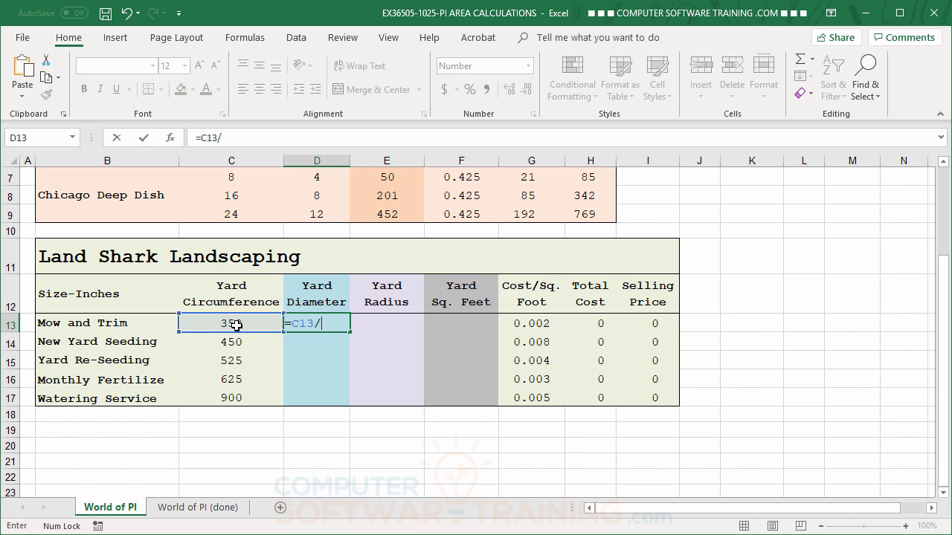
type("PO")
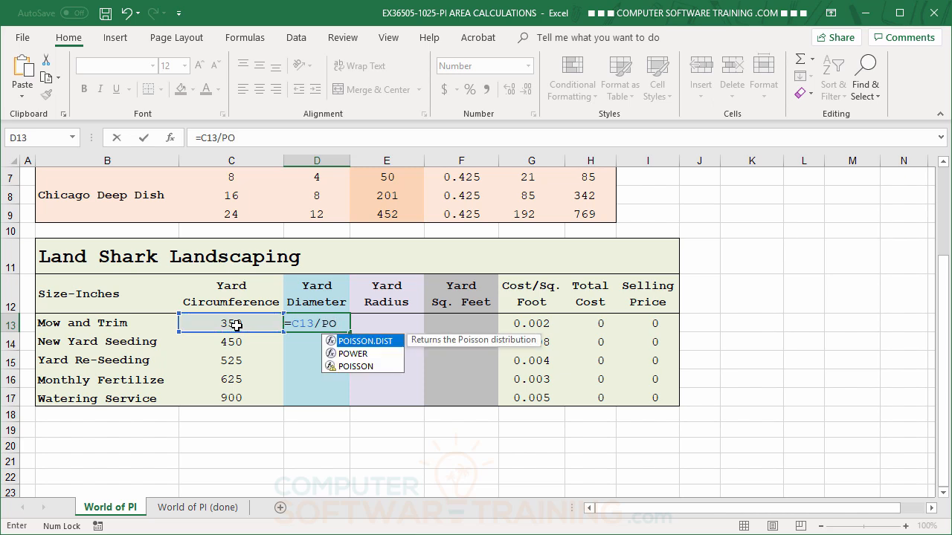
key("BackSpace")
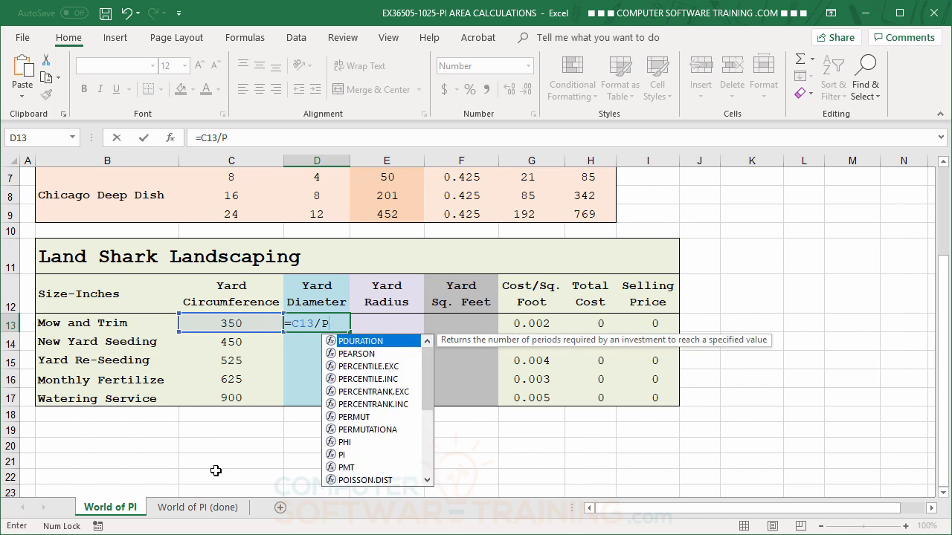
double_click(340, 455)
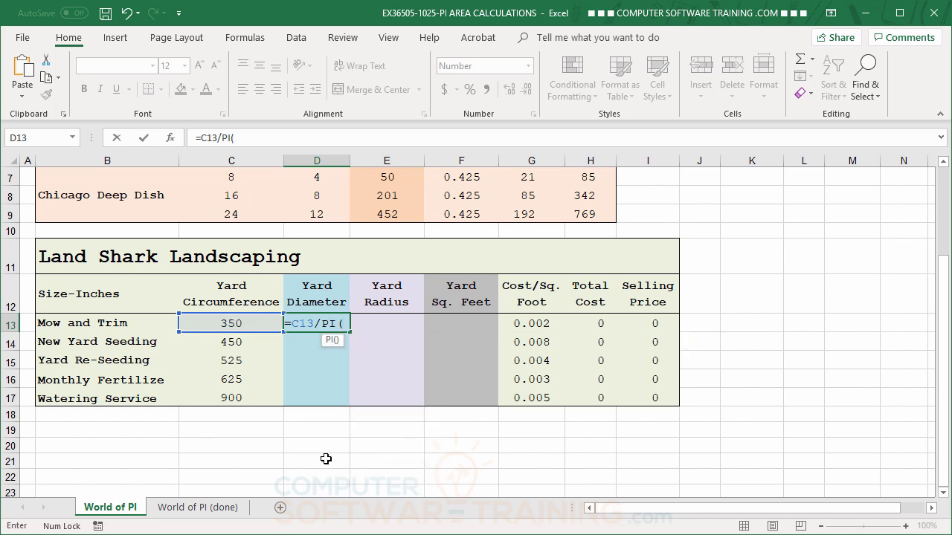
type(")")
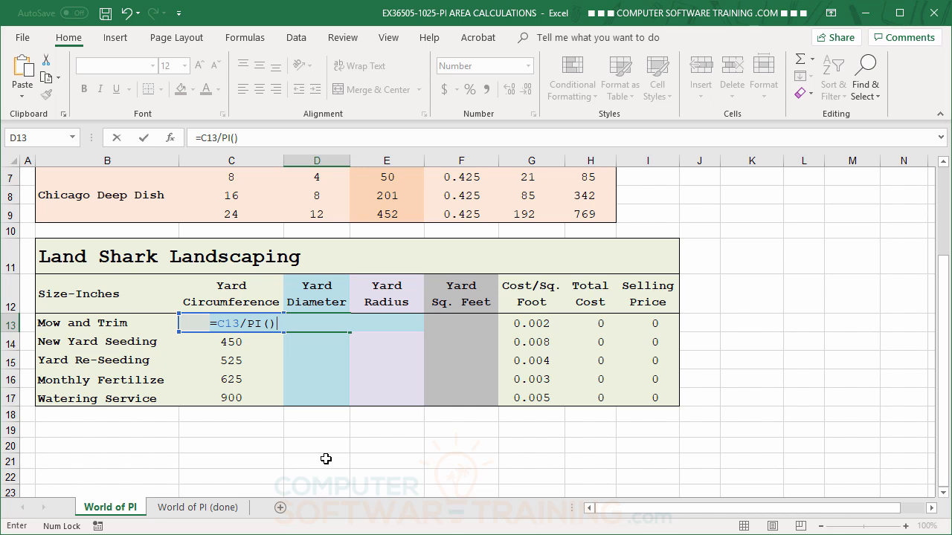
key("Return")
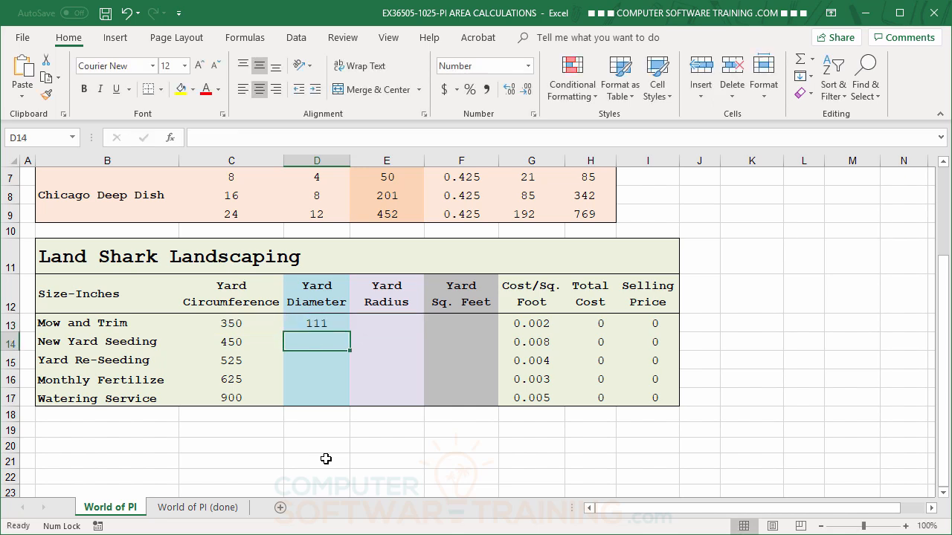
Step: Copy the D13 diameter formula down to D17, giving 111, 143, 167, 199 and 286
left_click(325, 323)
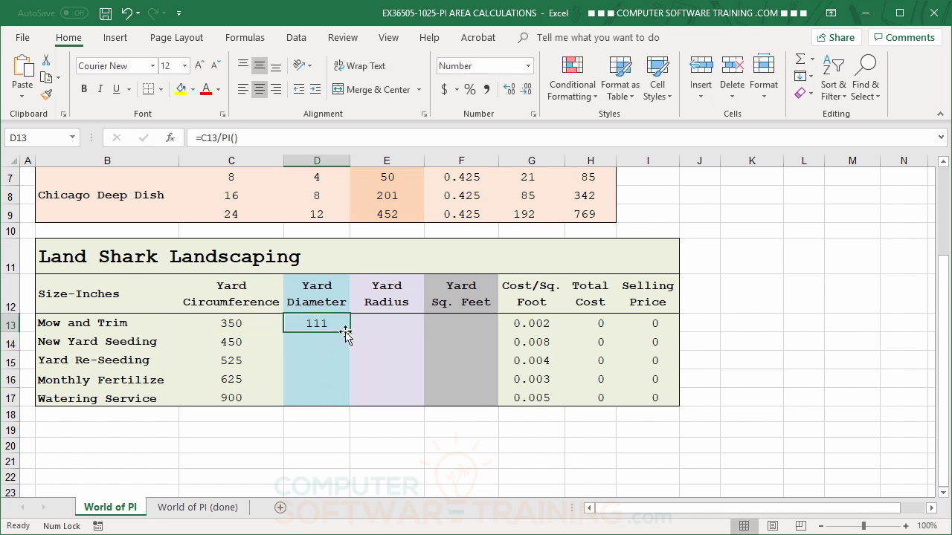
double_click(349, 332)
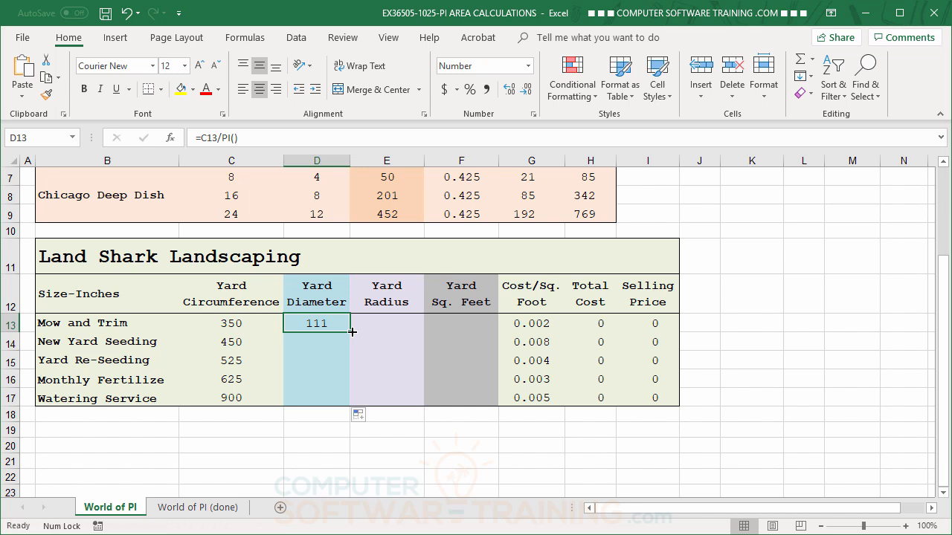
left_click(322, 366)
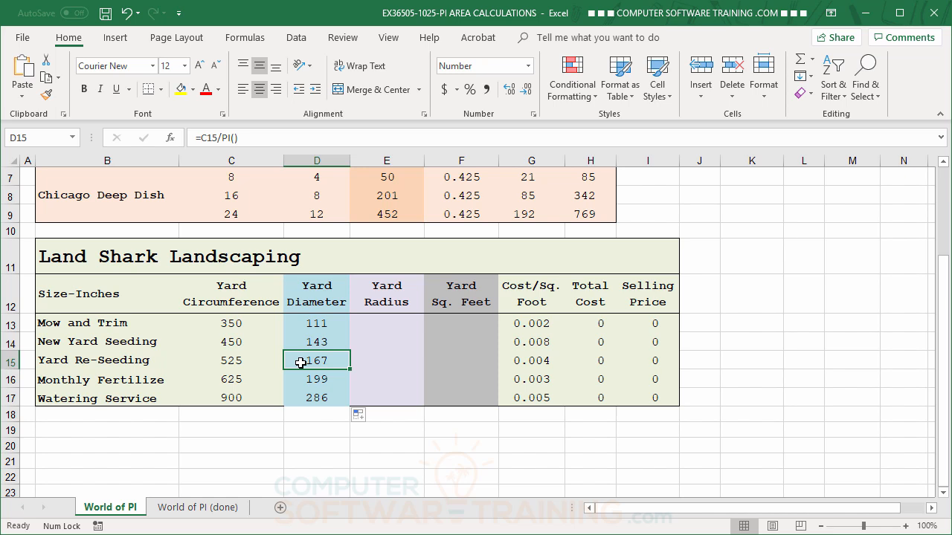
left_click(375, 325)
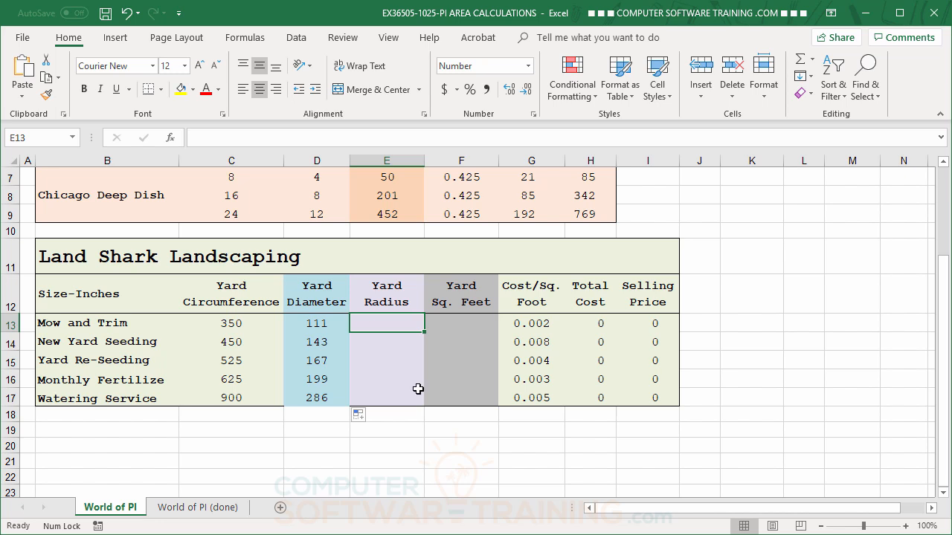
Step: Enter =D13/2 in E13 and copy it to E17, giving radii 56, 72, 84, 99, 143
type("=")
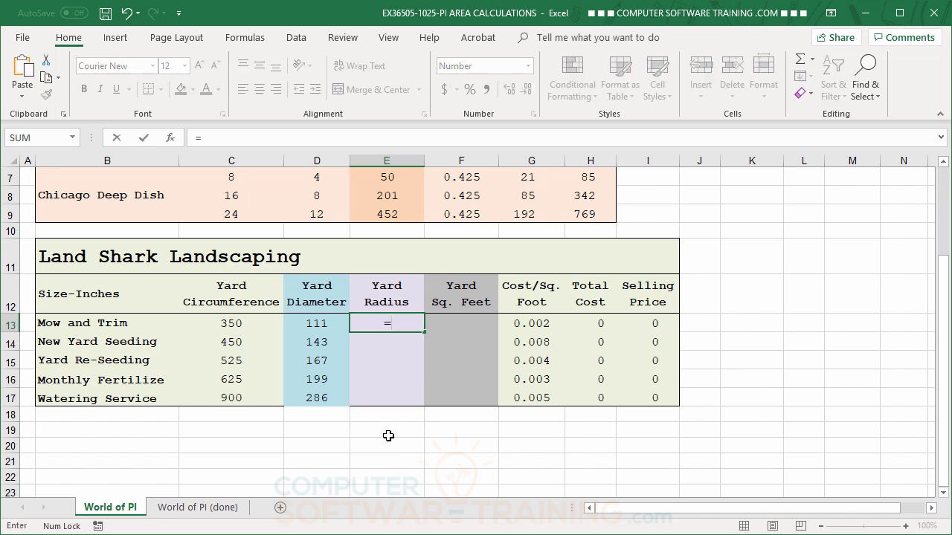
left_click(324, 319)
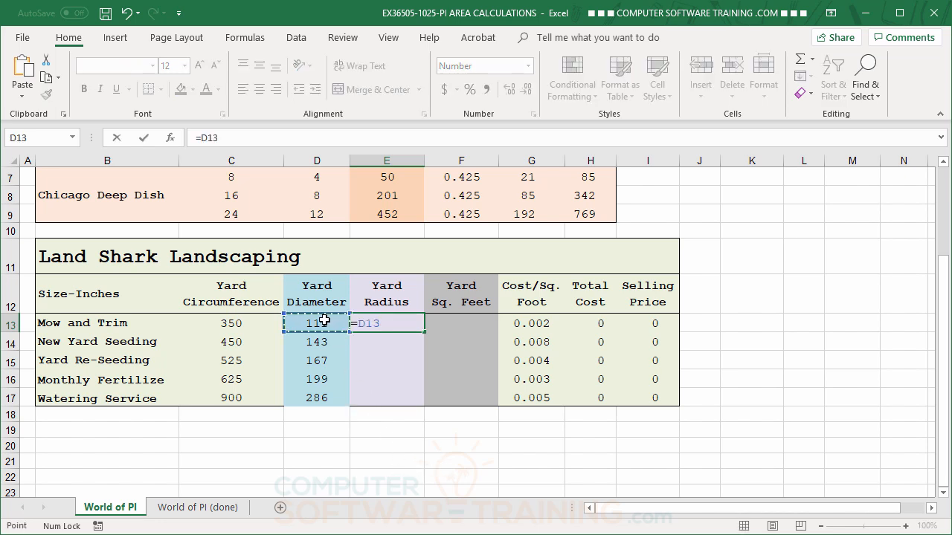
type("/2")
key("Return")
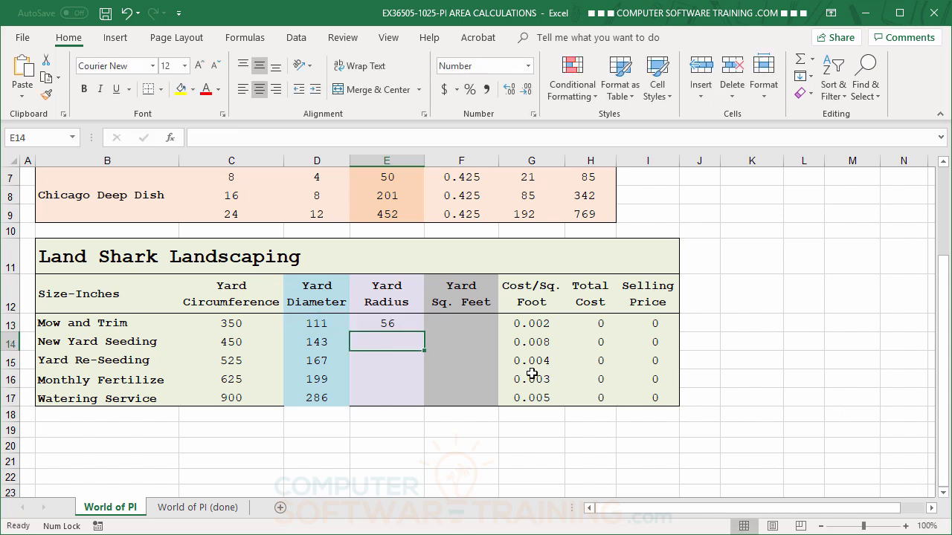
left_click(387, 325)
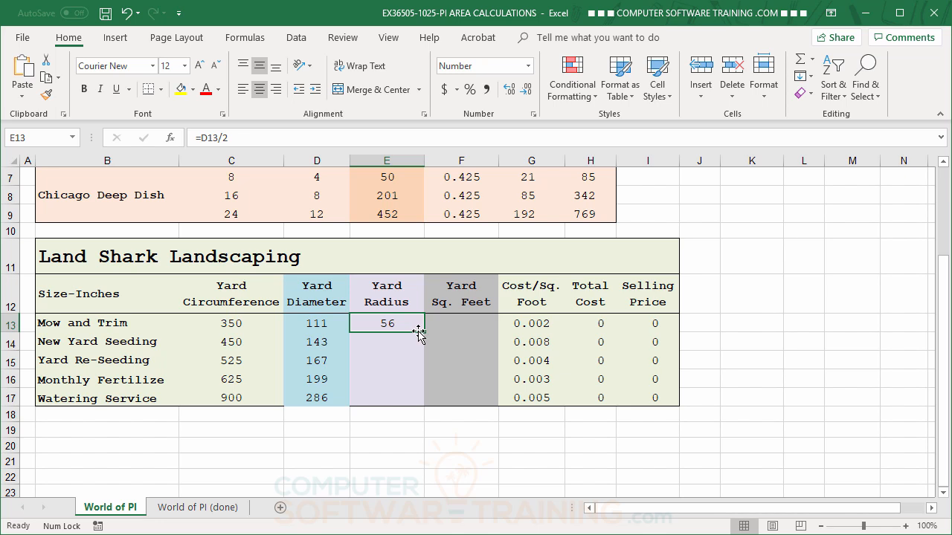
double_click(419, 332)
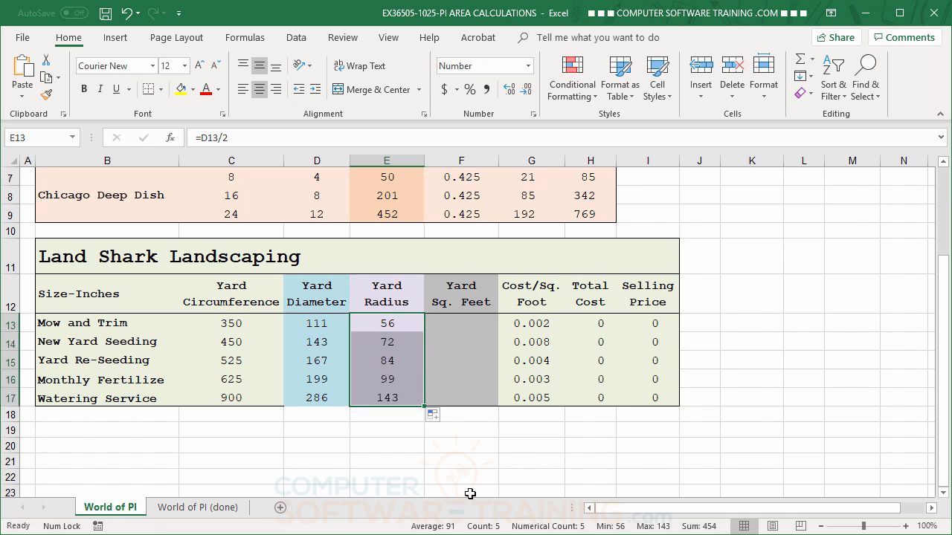
left_click(461, 323)
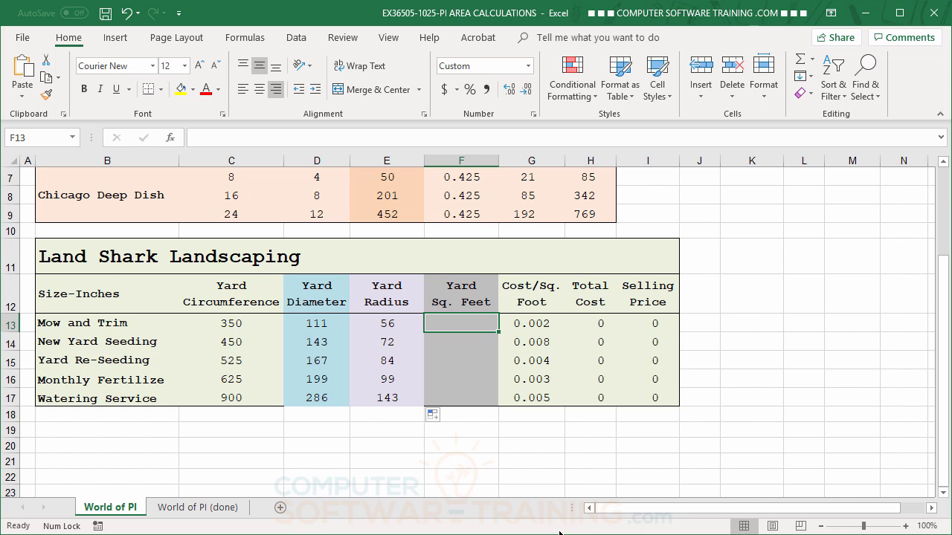
Step: Enter =PI()*E13^2 in F13 so Mow and Trim shows 9,748 square feet
type("=")
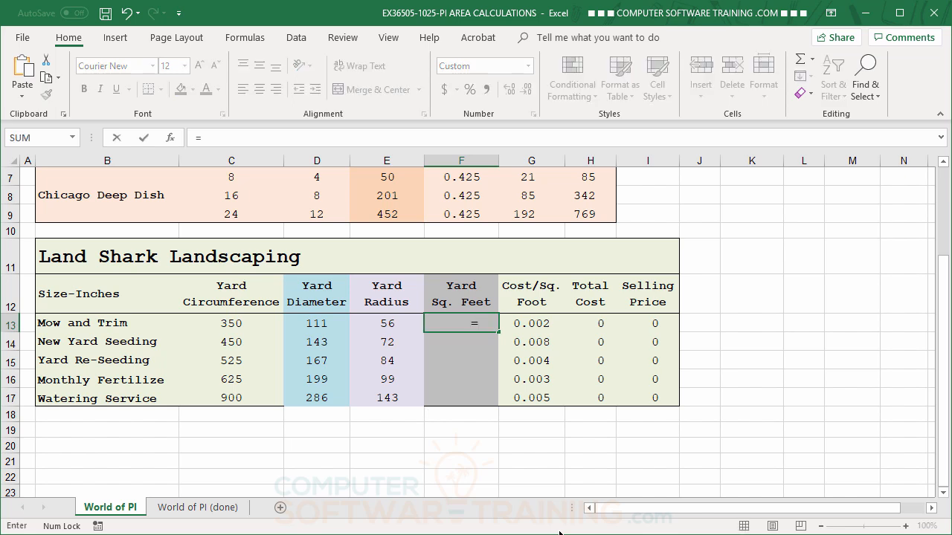
type("p")
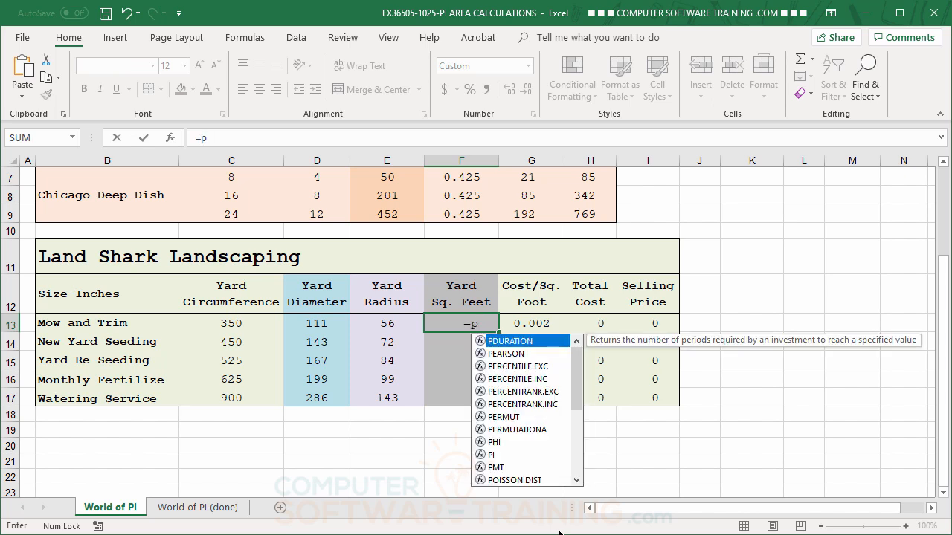
double_click(485, 454)
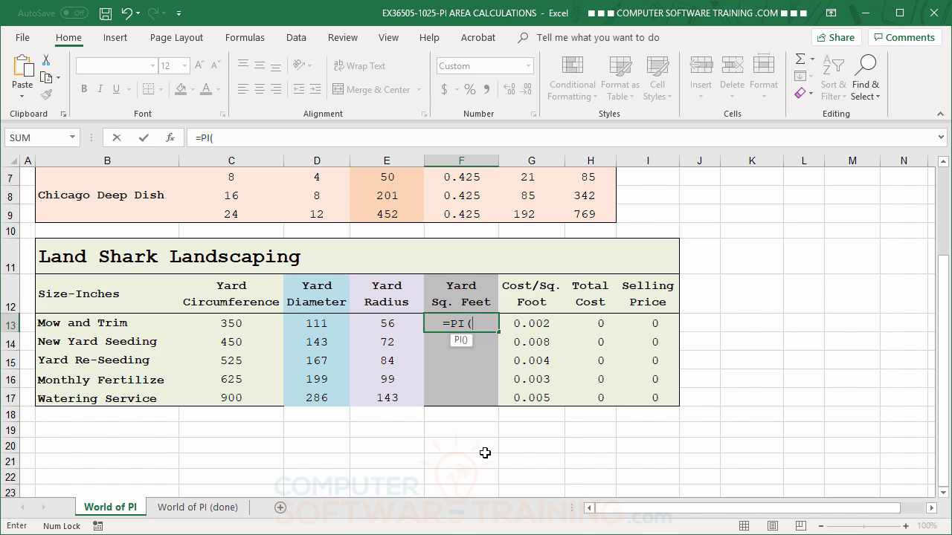
type(")")
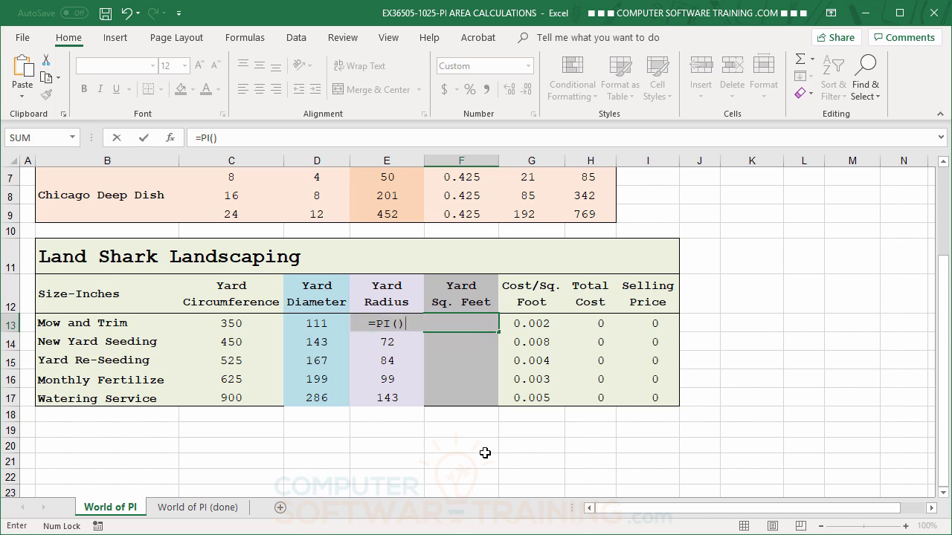
type("*")
type("E13")
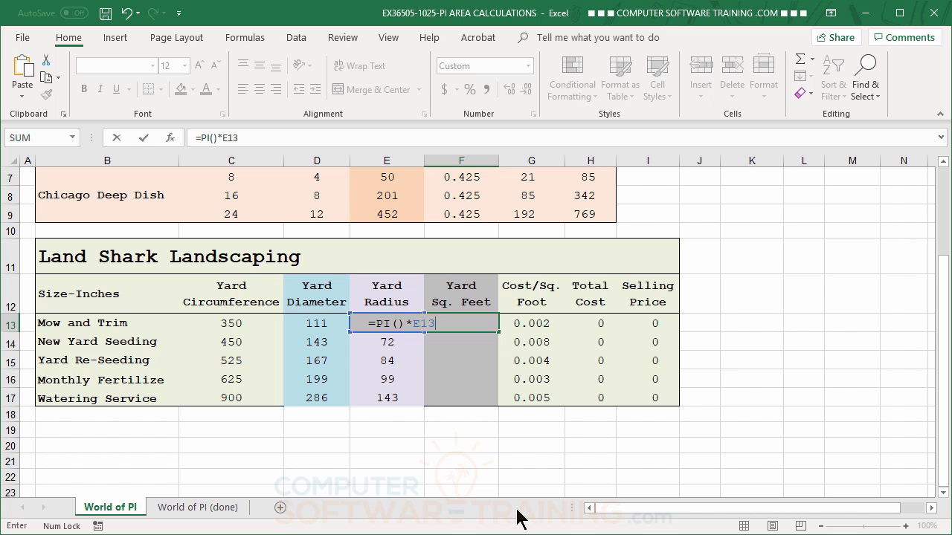
type("^2")
key("Return")
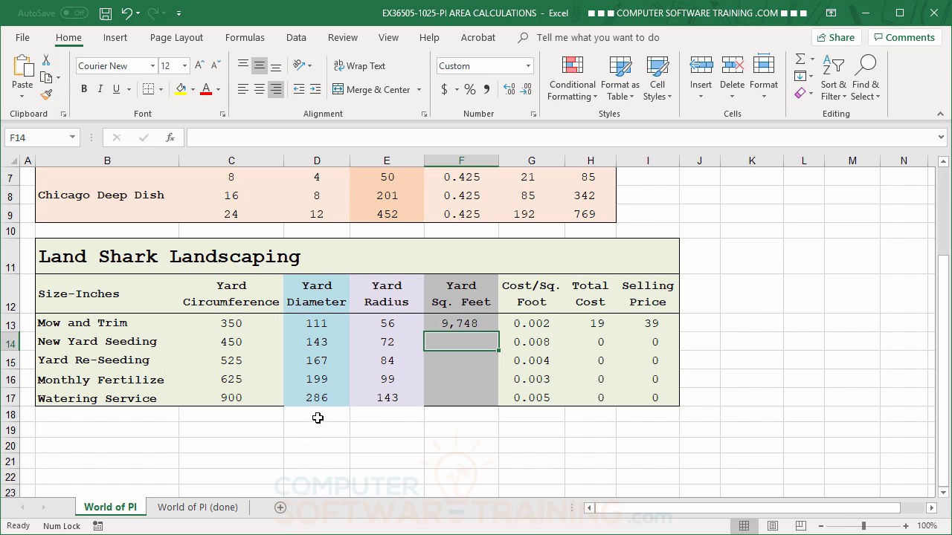
Step: Copy the F13 area formula down to F17, giving 9,748, 16,114, 21,934, 31,085 and 64,458
left_click(445, 325)
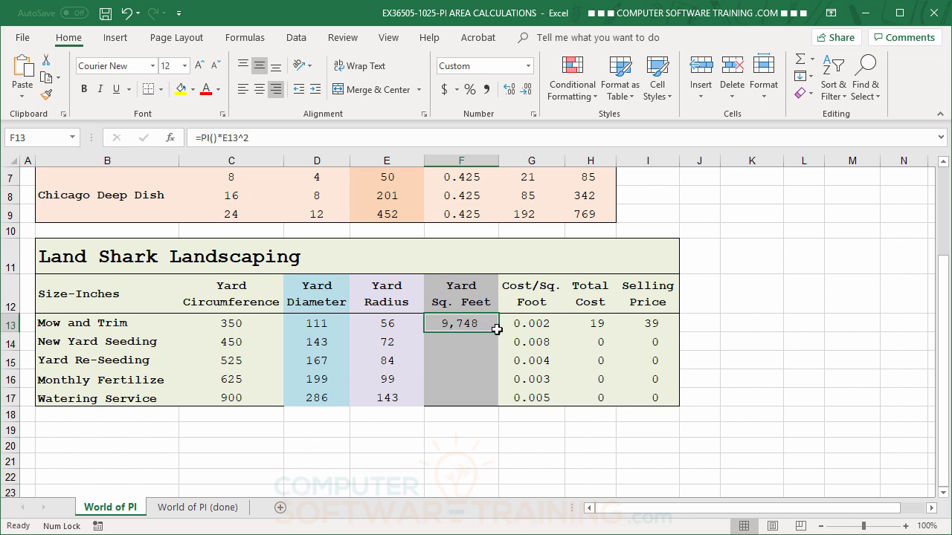
left_click_drag(498, 339, 498, 403)
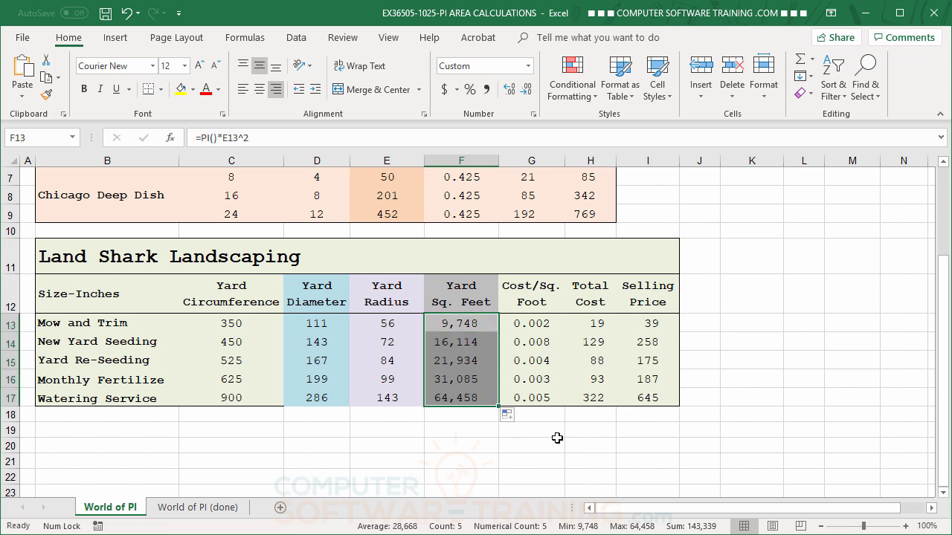
left_click(554, 444)
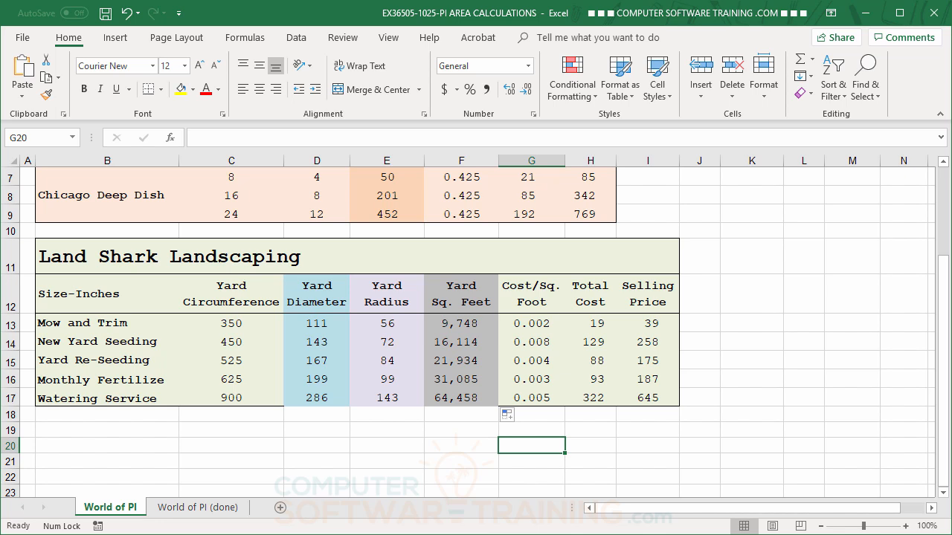